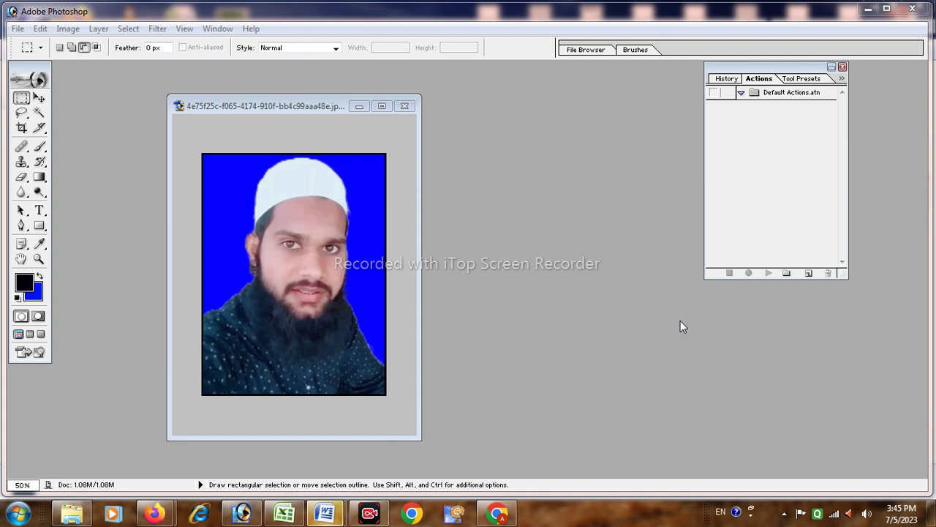
Step: Select the whole photo and apply a black, Center, 100% opacity stroke around its edge
left_click(324, 314)
key("ctrl+a")
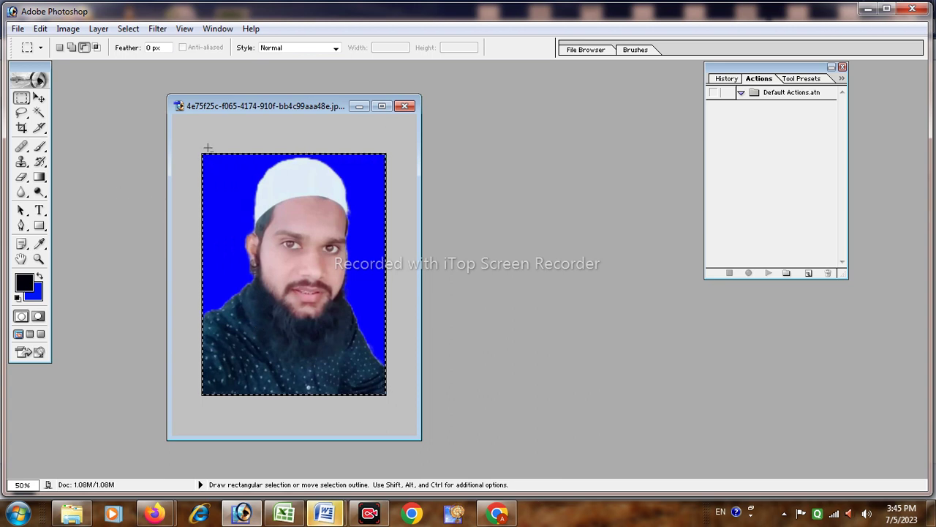
left_click(40, 28)
left_click(75, 262)
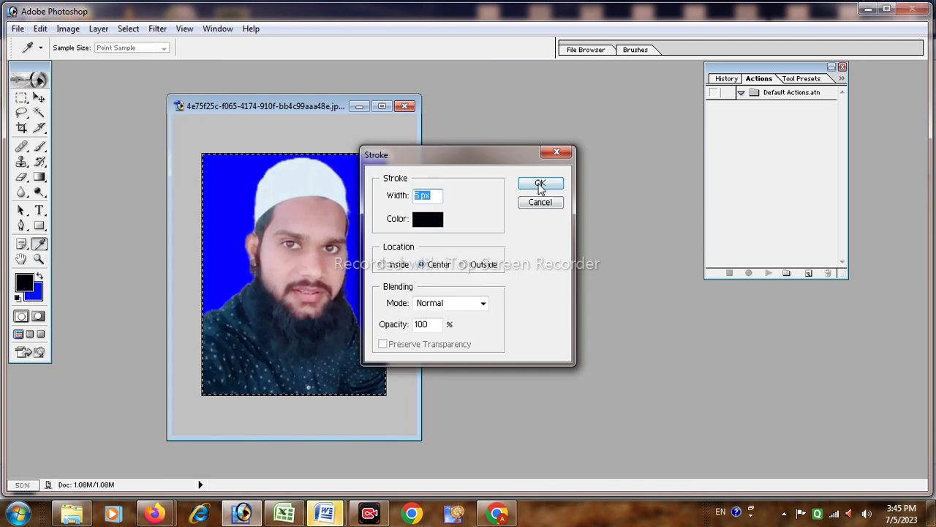
left_click(542, 183)
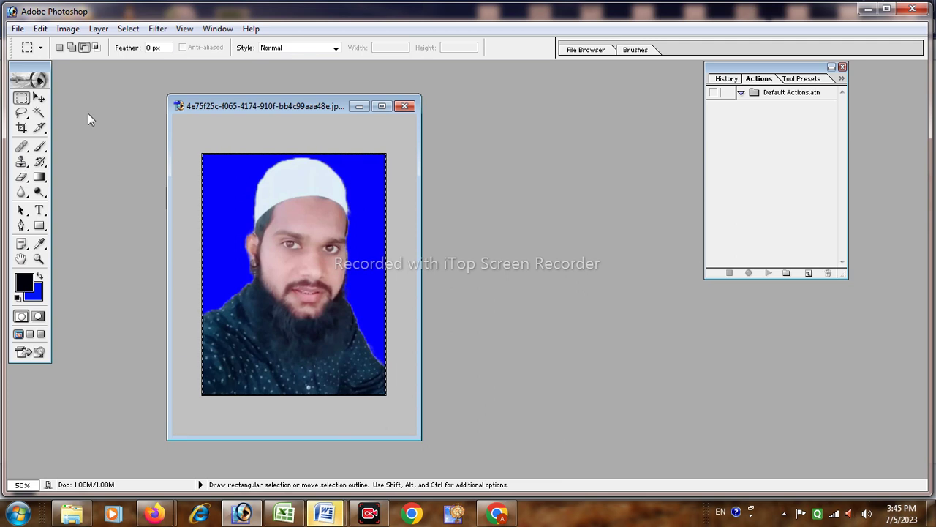
Step: Shift the stroked photo content slightly right and down with the Move tool
left_click(39, 97)
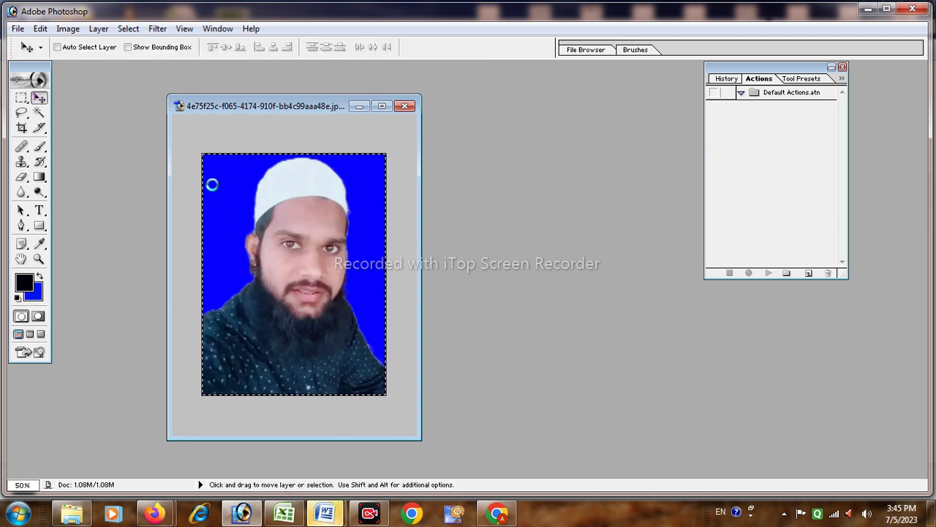
mouse_move(226, 197)
left_mouse_down()
mouse_move(236, 204)
mouse_move(168, 199)
mouse_move(245, 215)
left_mouse_up()
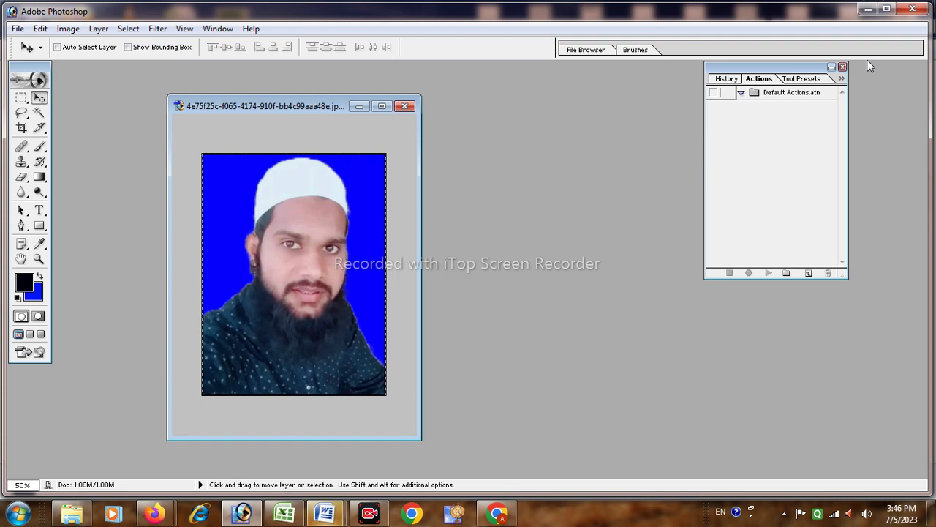
Step: Close Photoshop without saving the photo, then refresh the desktop twice
left_click(912, 8)
left_click(471, 206)
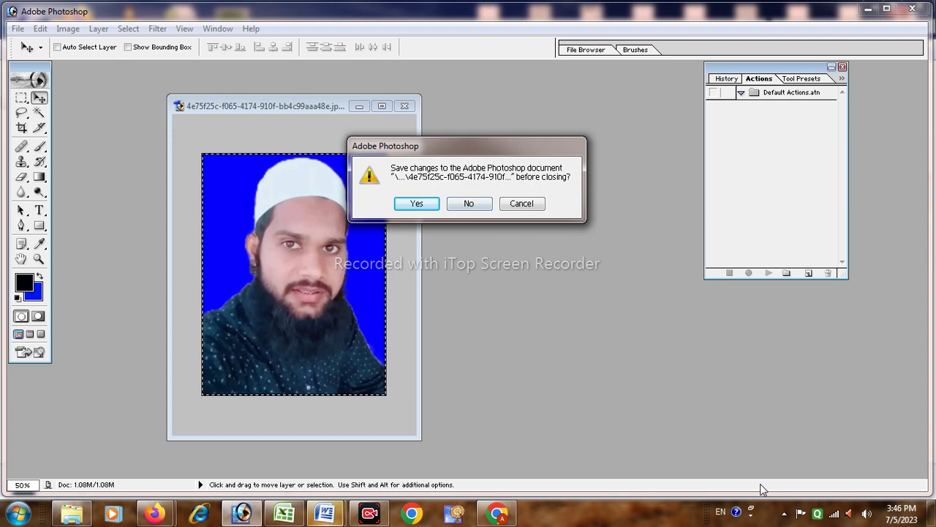
right_click(264, 92)
left_click(300, 132)
right_click(301, 140)
left_click(343, 184)
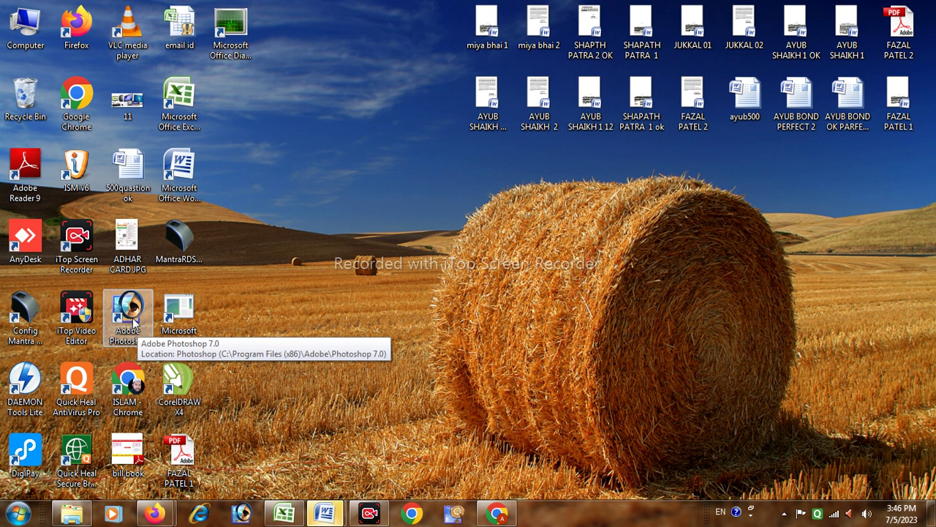
Step: Launch Photoshop 7.0 from its desktop icon while holding Ctrl+Alt+Shift
double_click(133, 322)
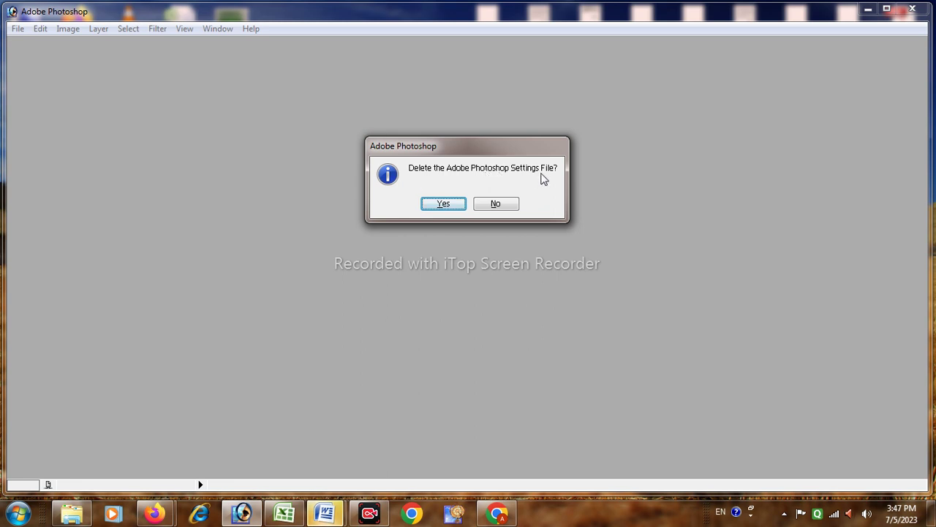
Step: Delete the settings file, dismiss the scratch-disk warning, and accept default colour settings
left_click(445, 204)
left_click(532, 228)
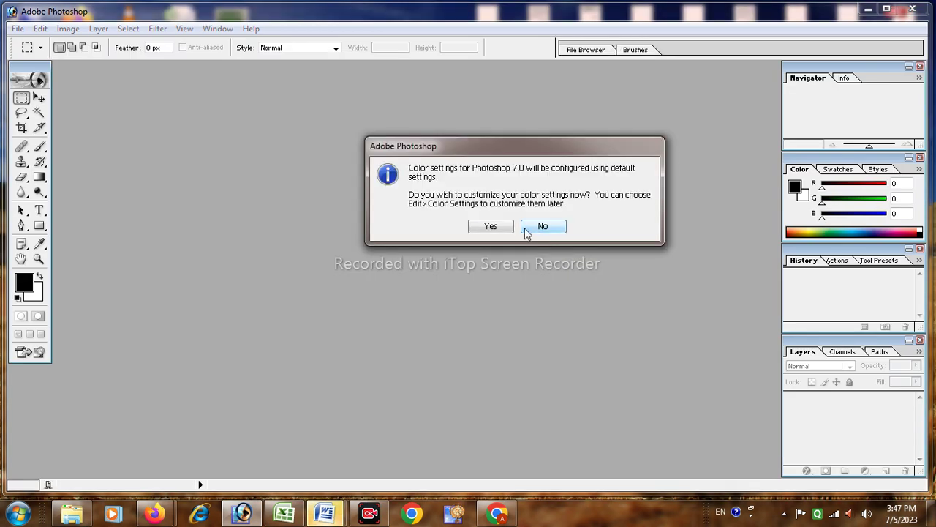
left_click(484, 226)
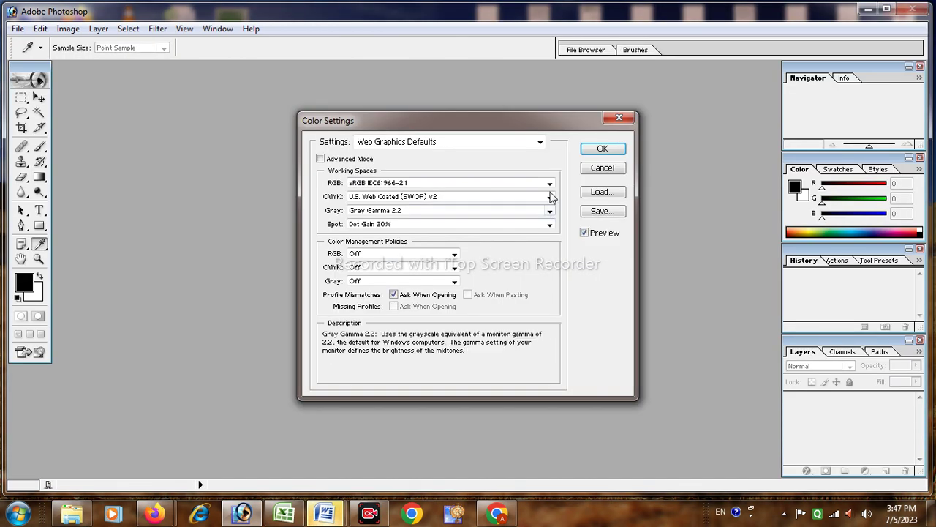
left_click(602, 148)
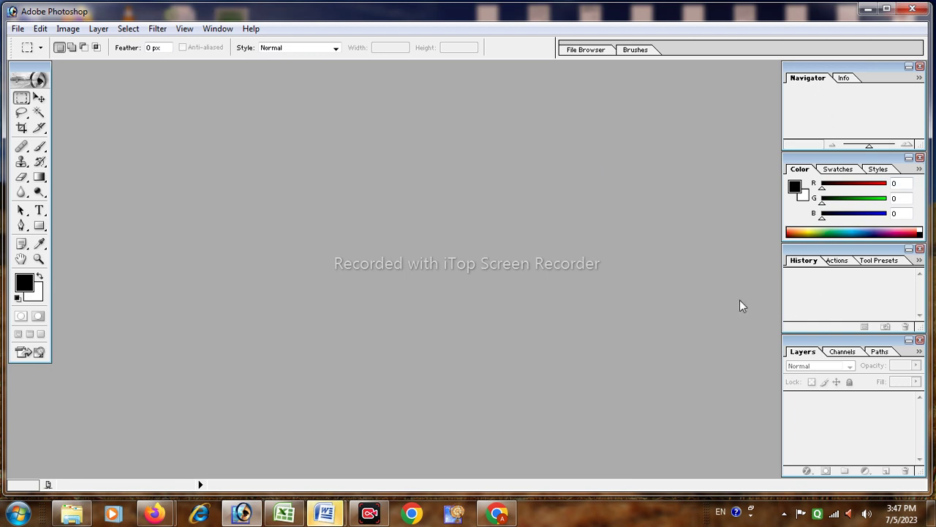
Step: Check the Window menu without changes, then choose File > Open
left_click(217, 31)
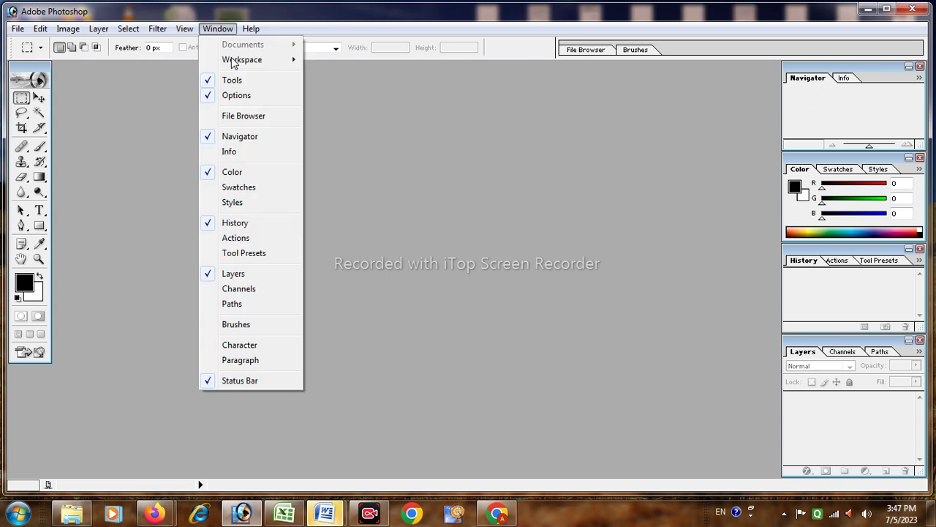
left_click(396, 216)
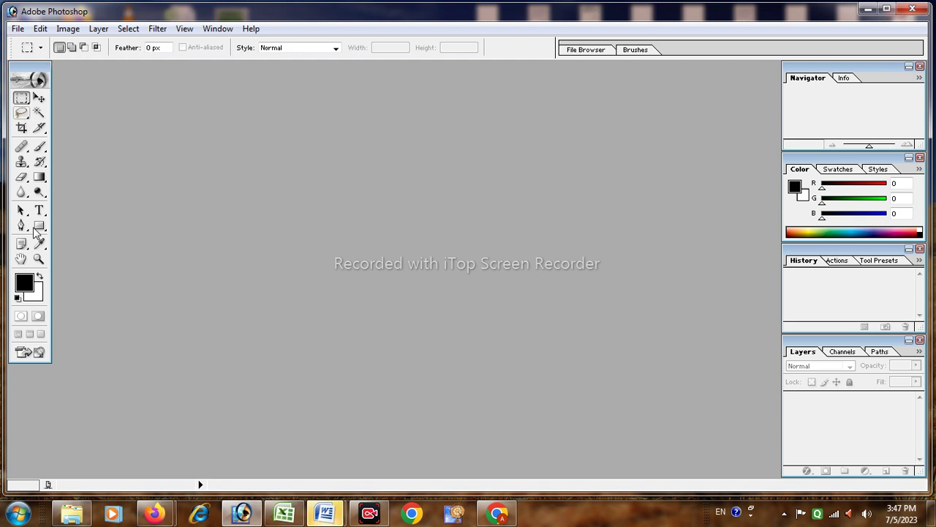
left_click(17, 29)
left_click(44, 60)
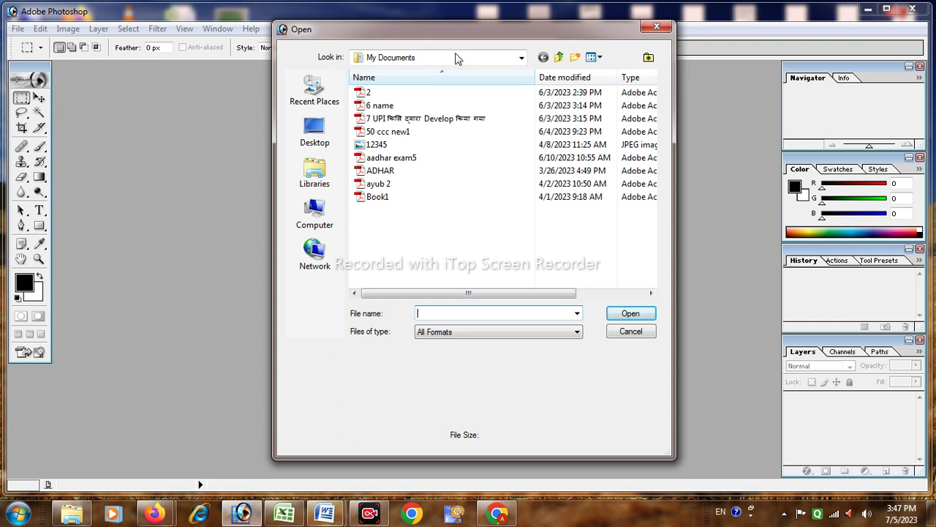
Step: Open the blue-background portrait JPEG from Downloads and enlarge its document window
left_click(520, 58)
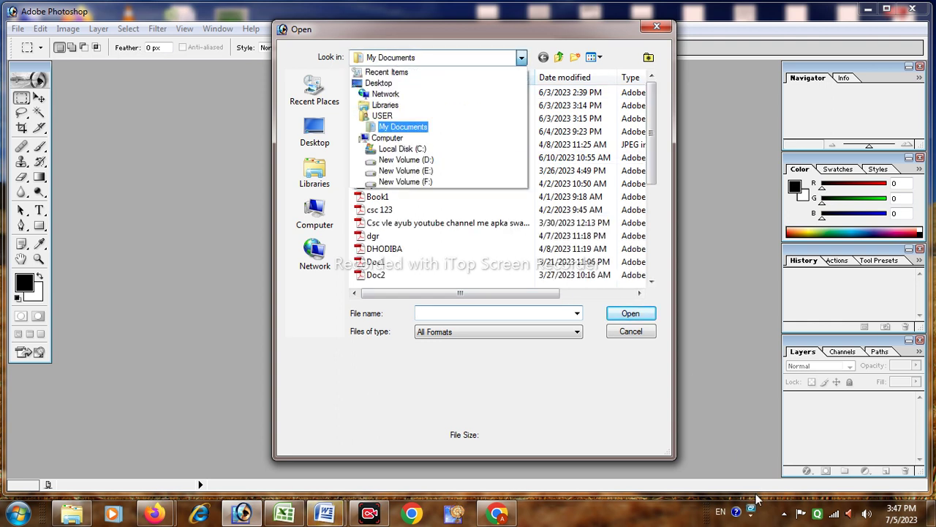
left_click(625, 161)
left_click(629, 314)
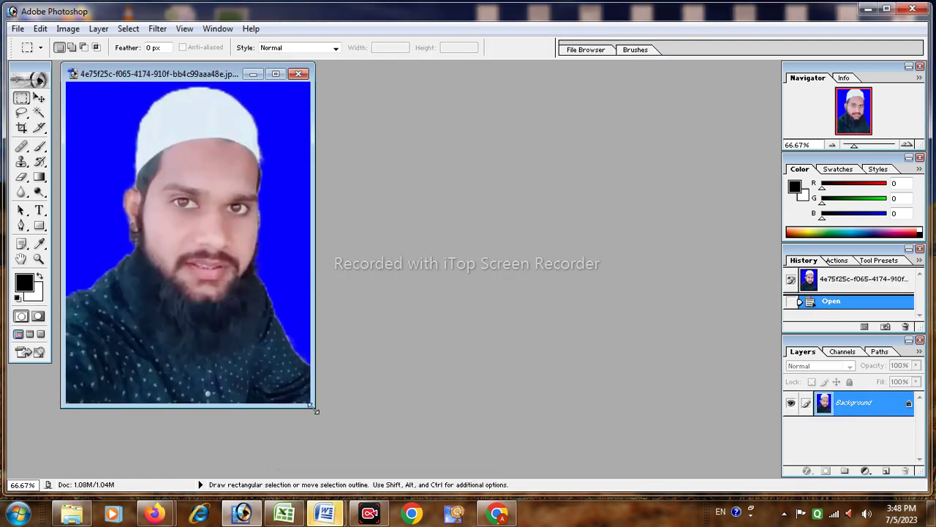
left_click_drag(316, 410, 372, 437)
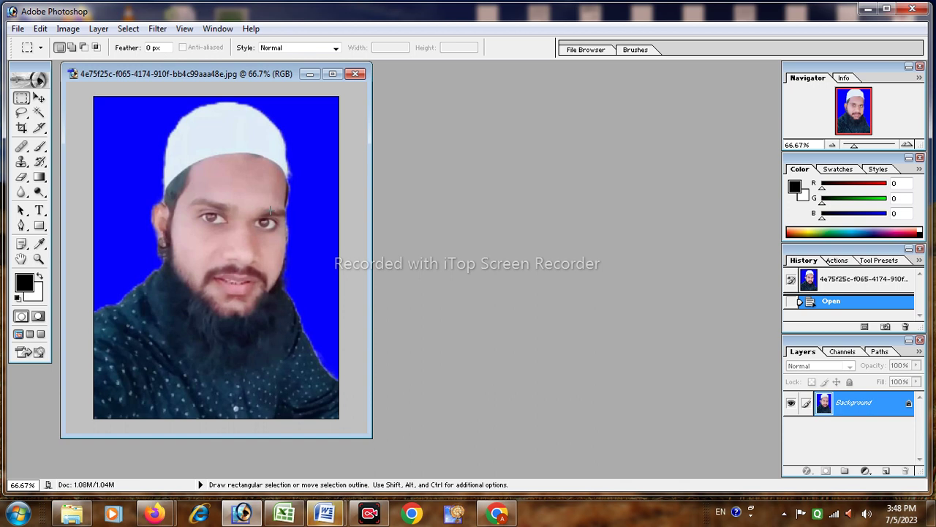
left_click(40, 100)
Step: Select the entire canvas and apply a black stroke around its edge
key("ctrl+a")
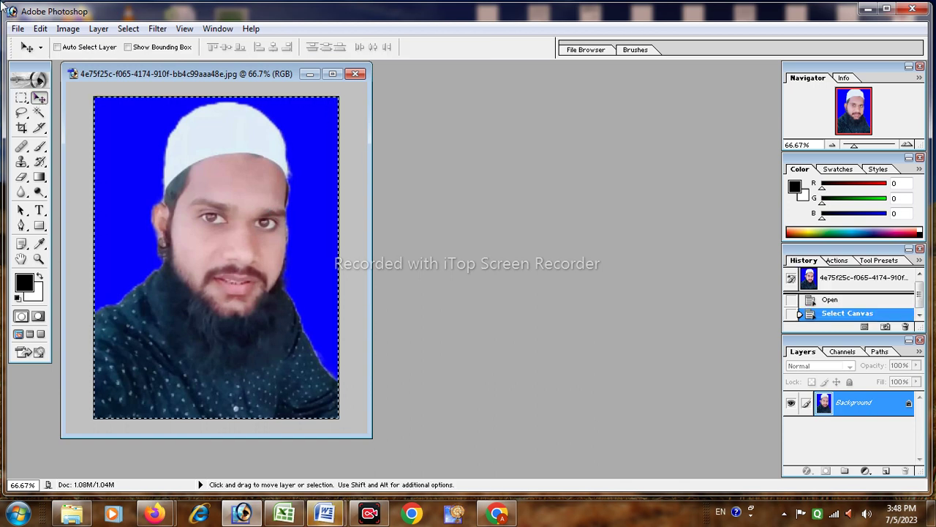
left_click(40, 29)
left_click(67, 262)
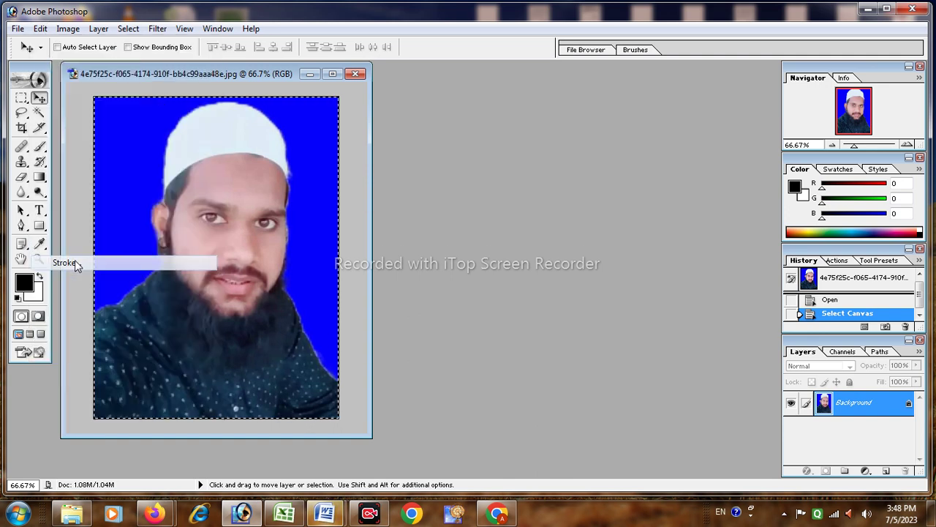
left_click(538, 183)
Step: Deselect, try moving the locked Background layer, and dismiss the warning
left_click(22, 128)
key("ctrl+d")
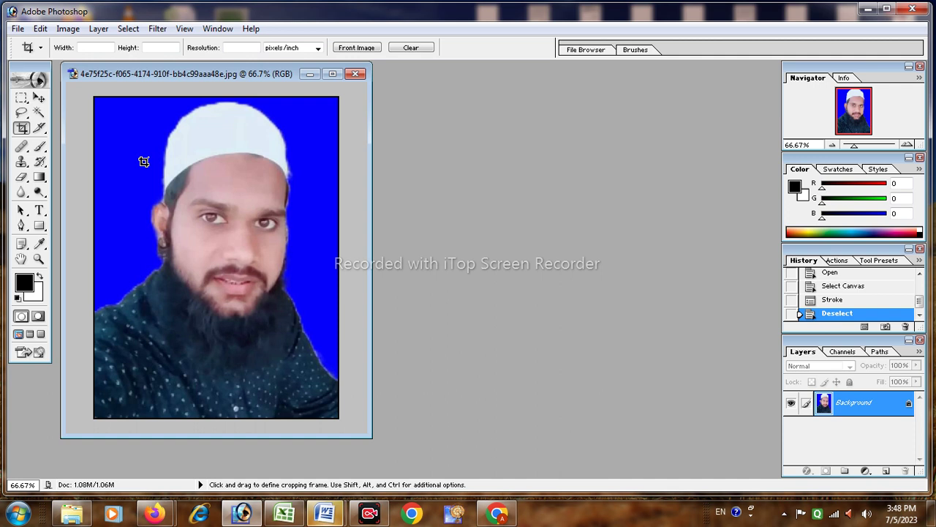
left_click(39, 98)
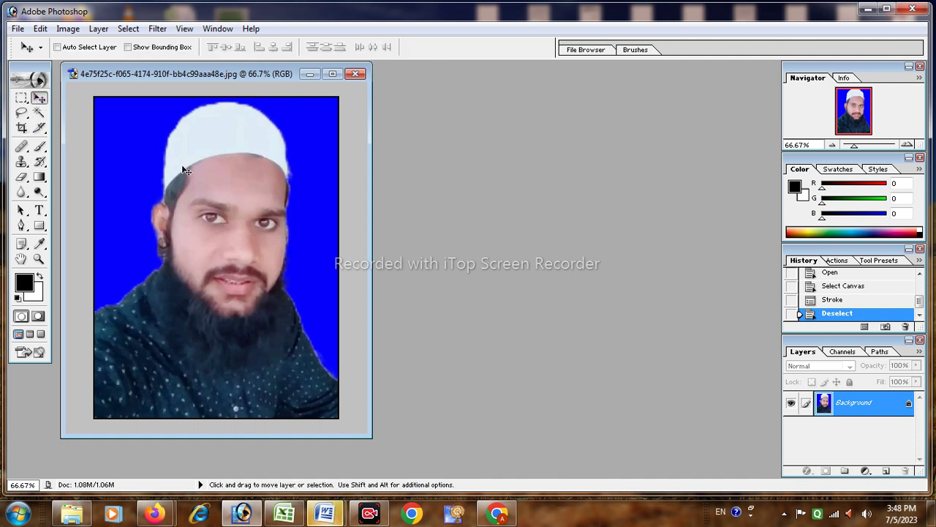
left_click(265, 274)
left_click(484, 203)
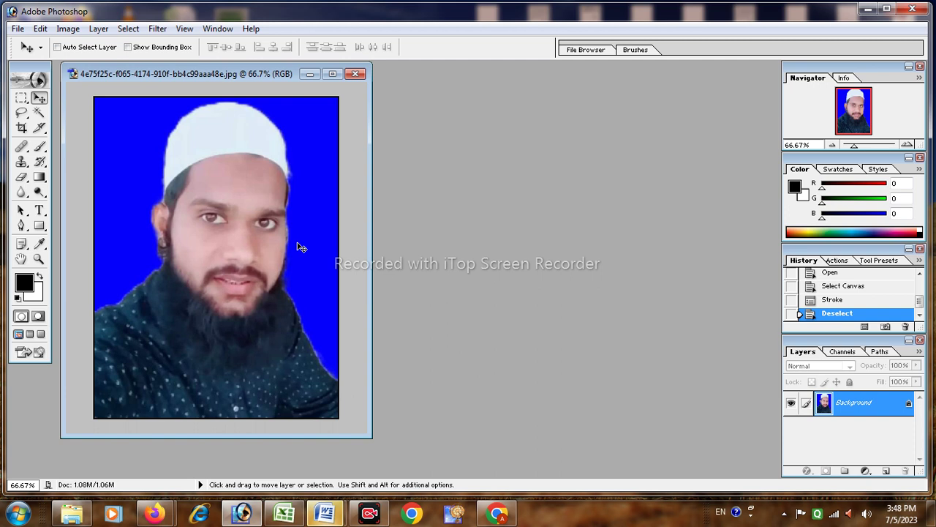